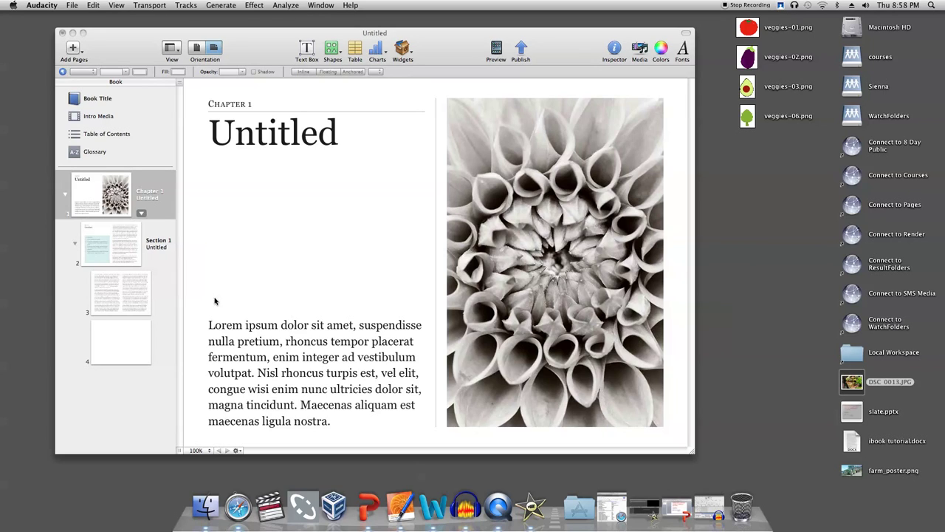
Bring the iBooks Author book window with the Chapter 1 page into focus
{"action": "left_click", "coordinate": [138, 296]}
Insert a Review quiz widget, align it with the left text column, and close the Widget inspector
{"action": "left_click", "coordinate": [403, 50]}
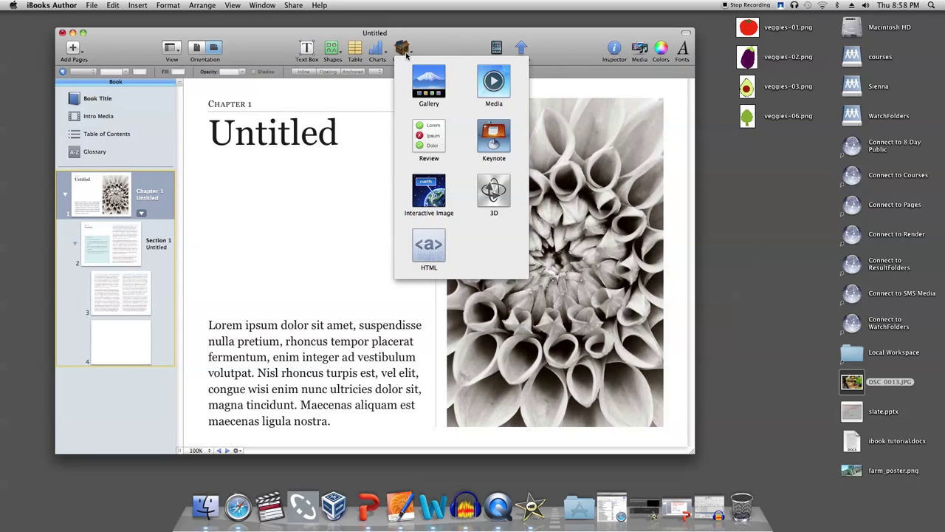
{"action": "left_click", "coordinate": [427, 141]}
{"action": "left_click_drag", "start_coordinate": [413, 143], "coordinate": [294, 159]}
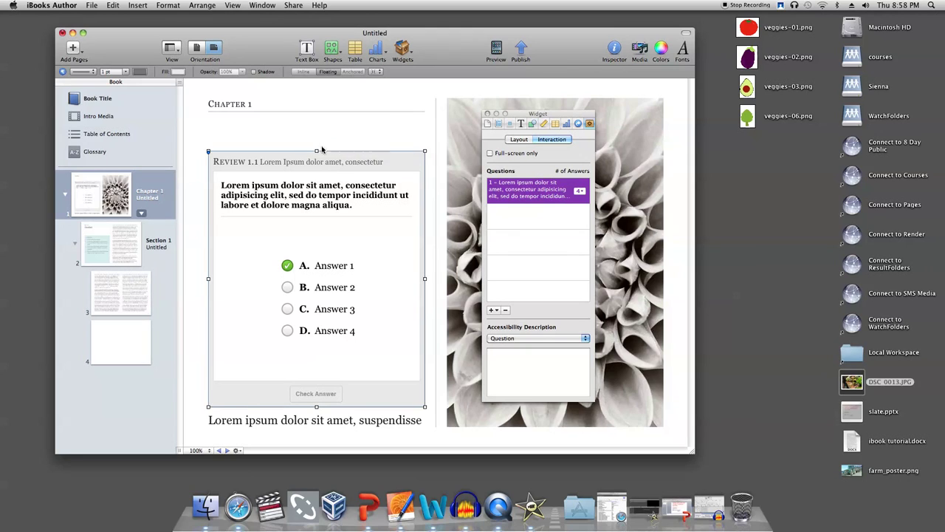
{"action": "left_click", "coordinate": [488, 113]}
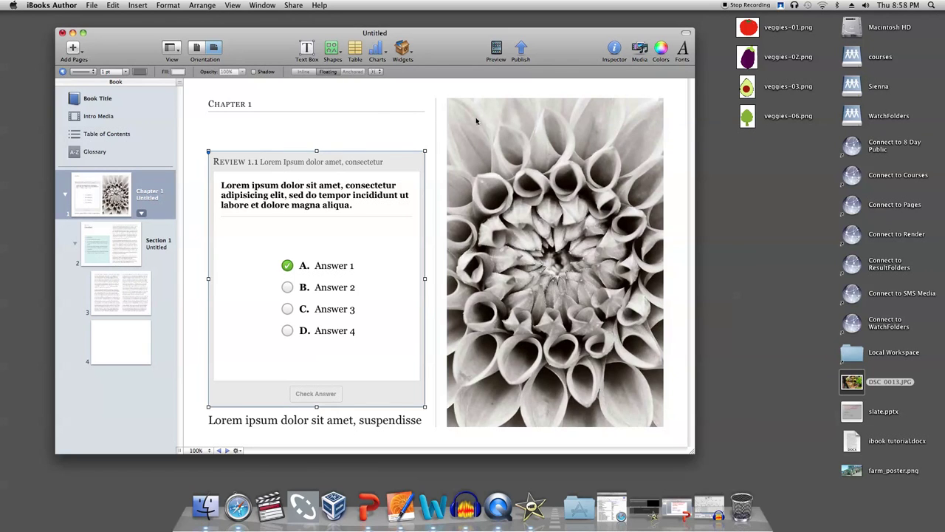
Show the review's Interaction settings and browse the available question types before dismissing the list
{"action": "double_click", "coordinate": [351, 192]}
{"action": "left_click", "coordinate": [616, 49]}
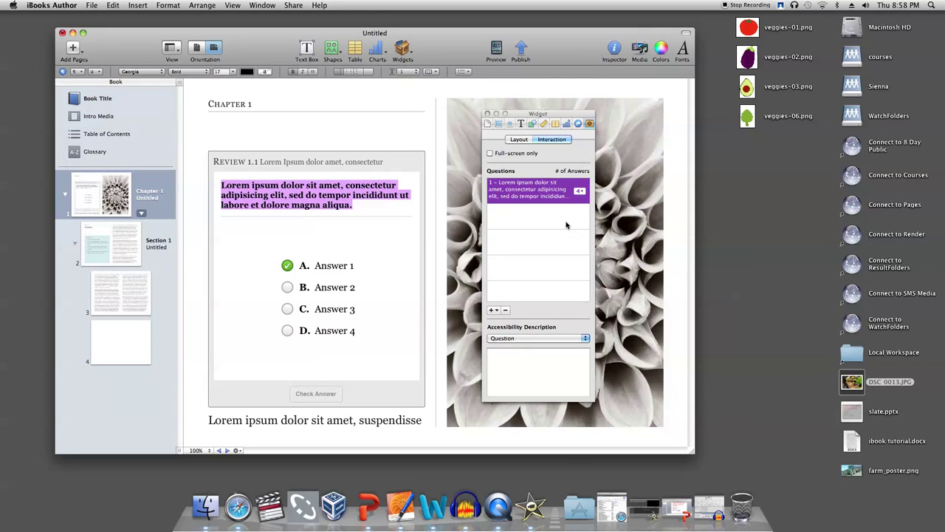
{"action": "left_click", "coordinate": [493, 310]}
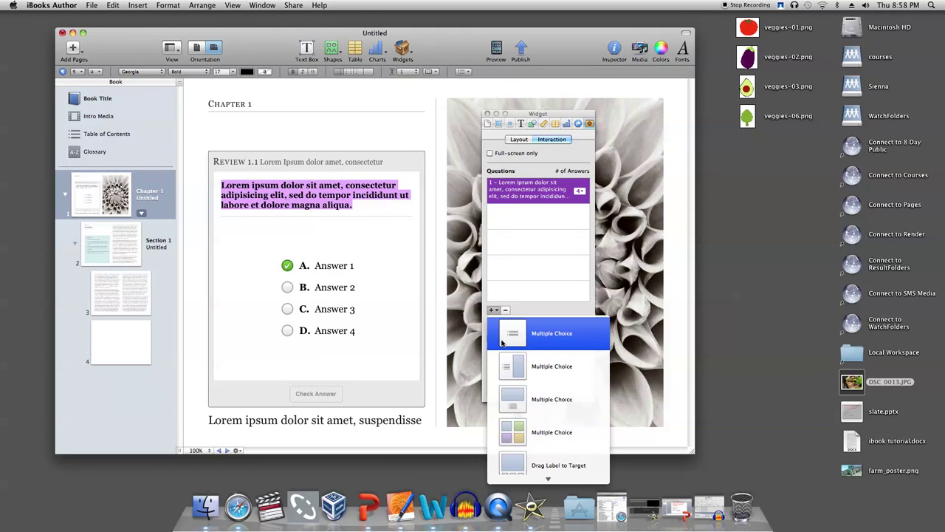
{"action": "scroll", "coordinate": [507, 367], "scroll_direction": "down", "scroll_amount": 2}
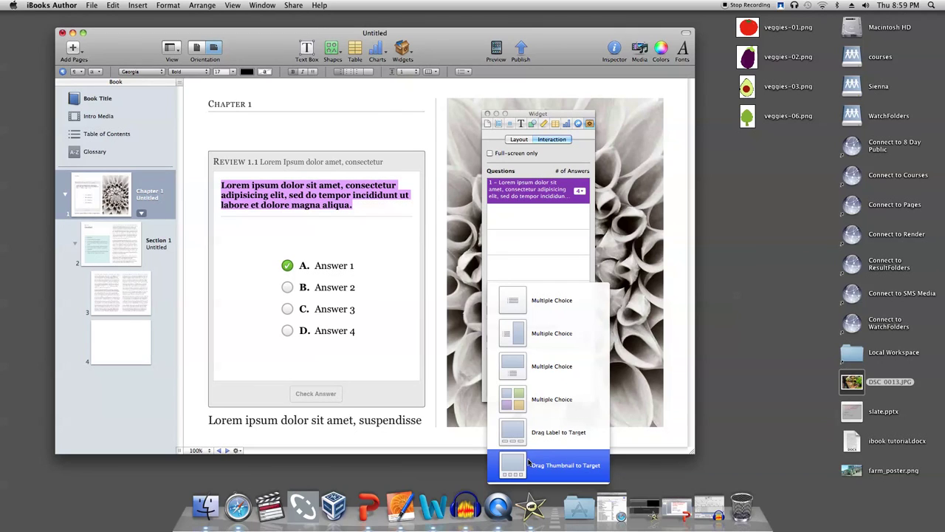
{"action": "left_click", "coordinate": [292, 164]}
Title the review 'quiz 1' and reword the first question to 'What is 2+2?'
{"action": "left_click", "coordinate": [293, 162]}
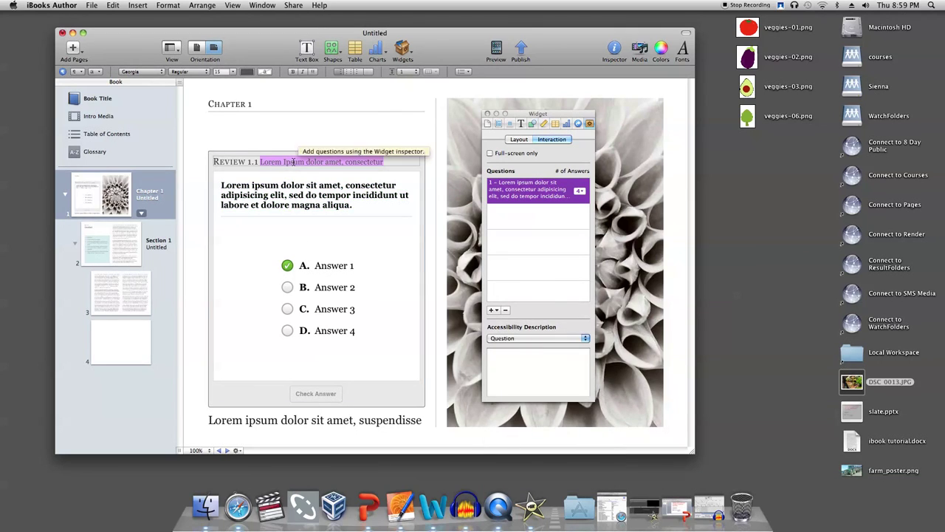
{"action": "type", "text": "quiz 1"}
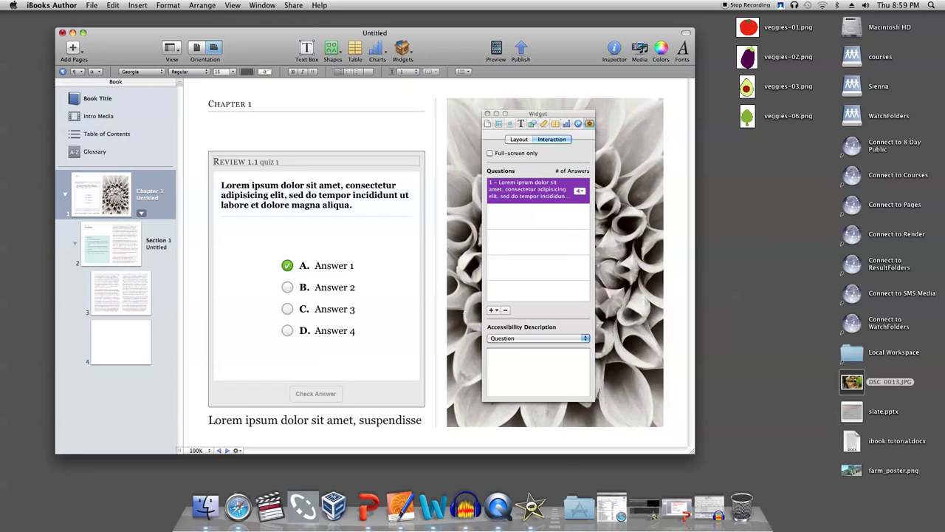
{"action": "triple_click", "coordinate": [292, 204]}
{"action": "type", "text": "W"}
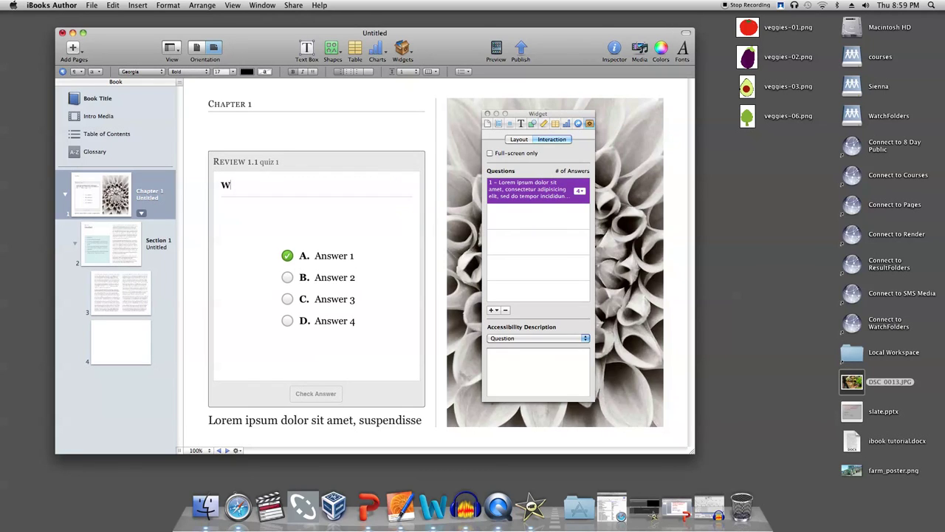
{"action": "type", "text": "hat is 2="}
{"action": "key", "text": "BackSpace"}
{"action": "type", "text": "+"}
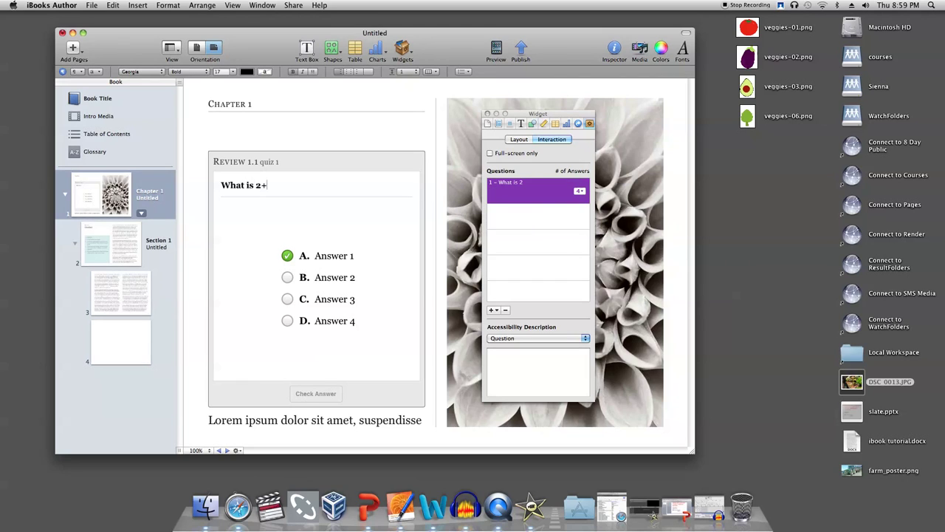
{"action": "type", "text": "2?"}
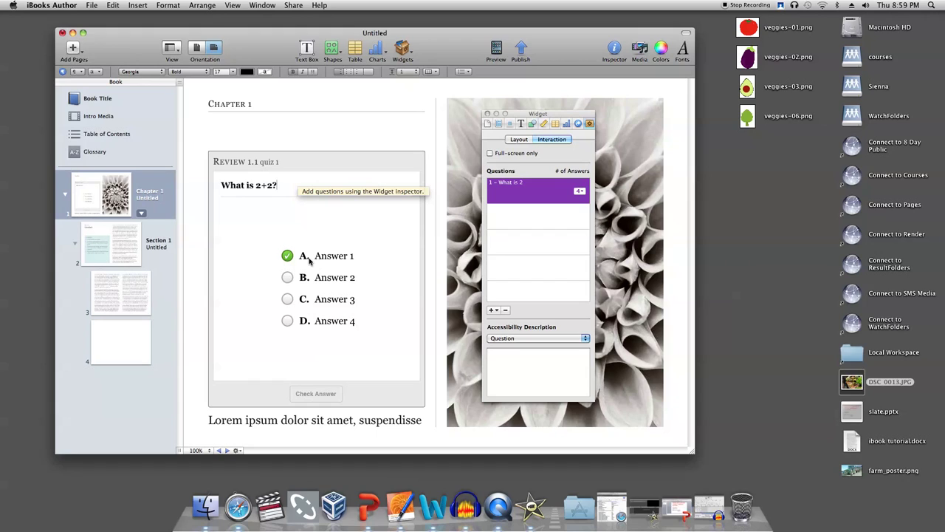
{"action": "left_click", "coordinate": [337, 257]}
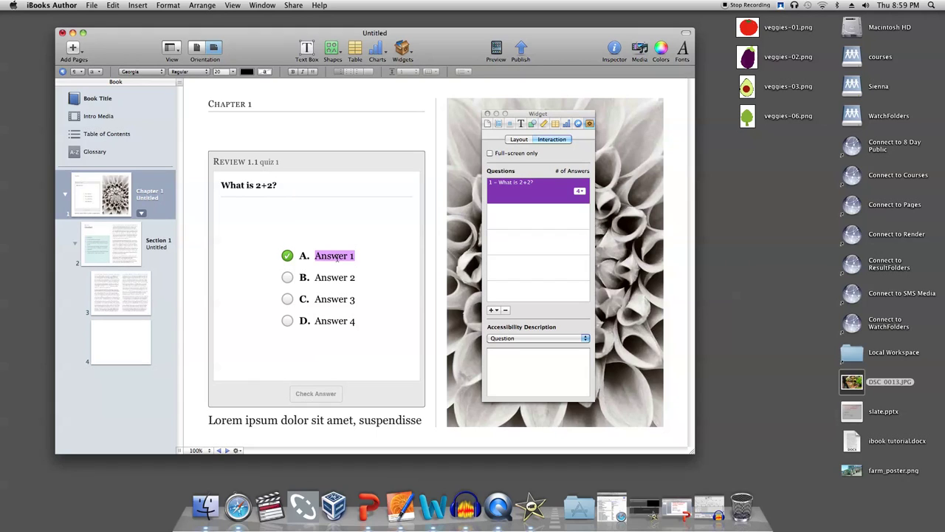
Fill the four answer placeholders with 1, 2, 3 and 4
{"action": "type", "text": "1"}
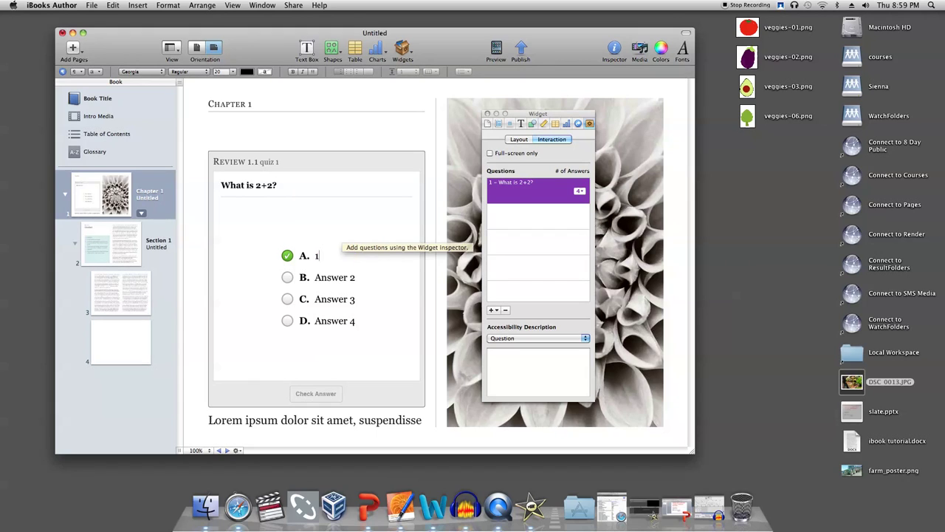
{"action": "left_click", "coordinate": [337, 275]}
{"action": "type", "text": "2"}
{"action": "left_click", "coordinate": [336, 300]}
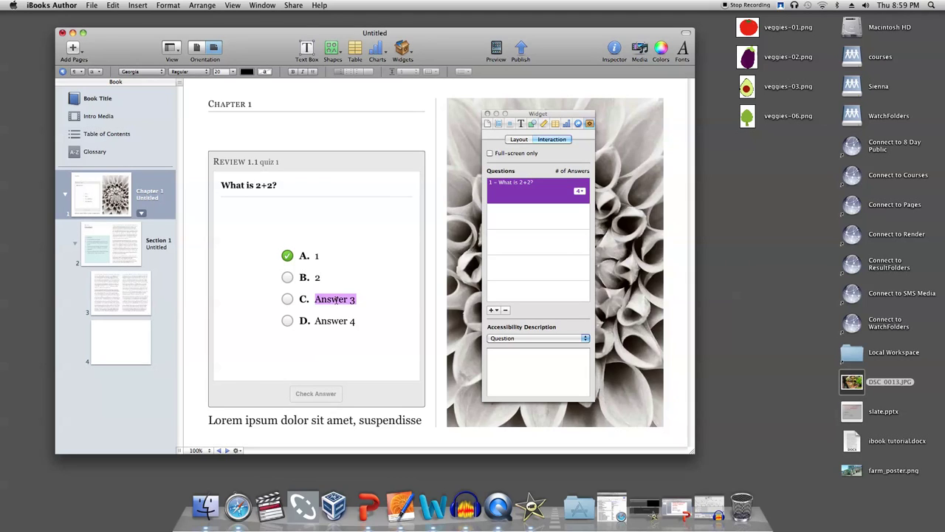
{"action": "type", "text": "3"}
{"action": "left_click", "coordinate": [332, 321]}
{"action": "type", "text": "4"}
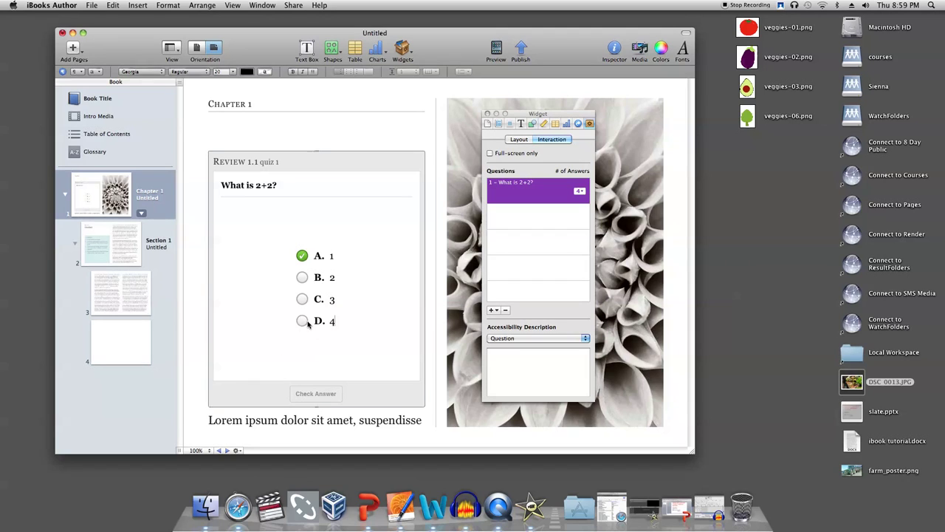
Mark answer D (4) as correct and raise the answer count to five
{"action": "left_click", "coordinate": [307, 323]}
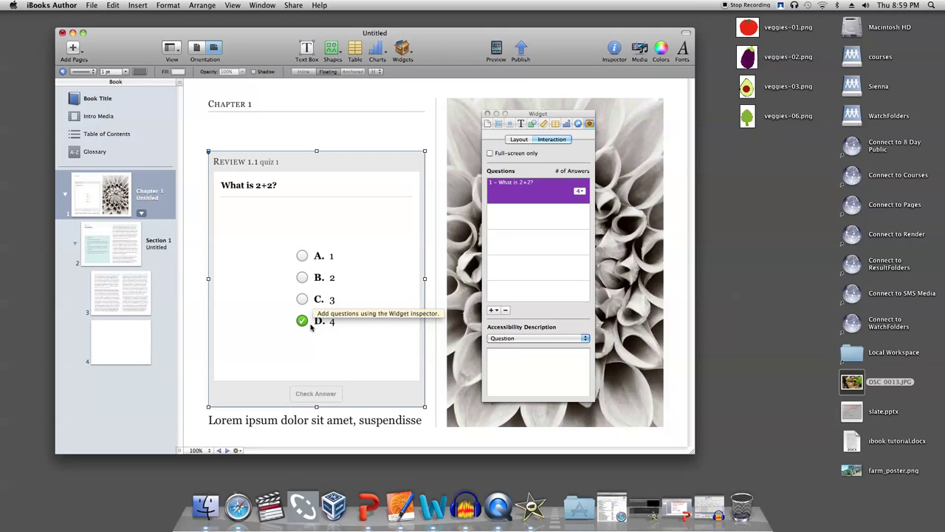
{"action": "left_click", "coordinate": [579, 191]}
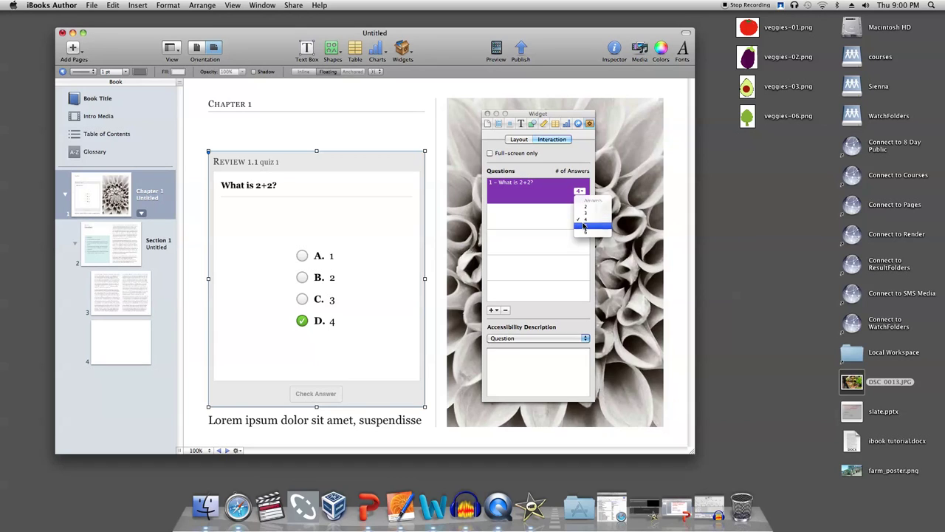
{"action": "left_click", "coordinate": [584, 225]}
Enter 5 in answer E, then add a sixth answer F reading 6
{"action": "double_click", "coordinate": [326, 334]}
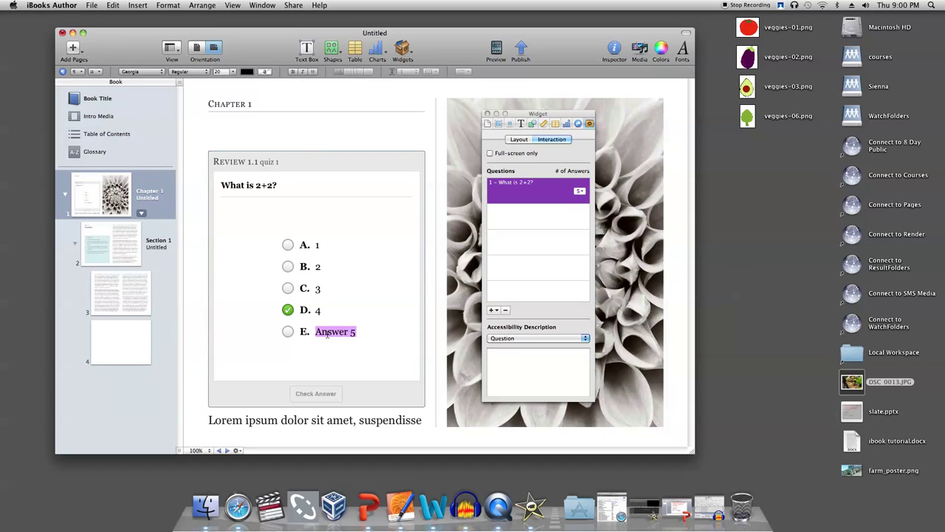
{"action": "type", "text": "5"}
{"action": "left_click", "coordinate": [580, 191]}
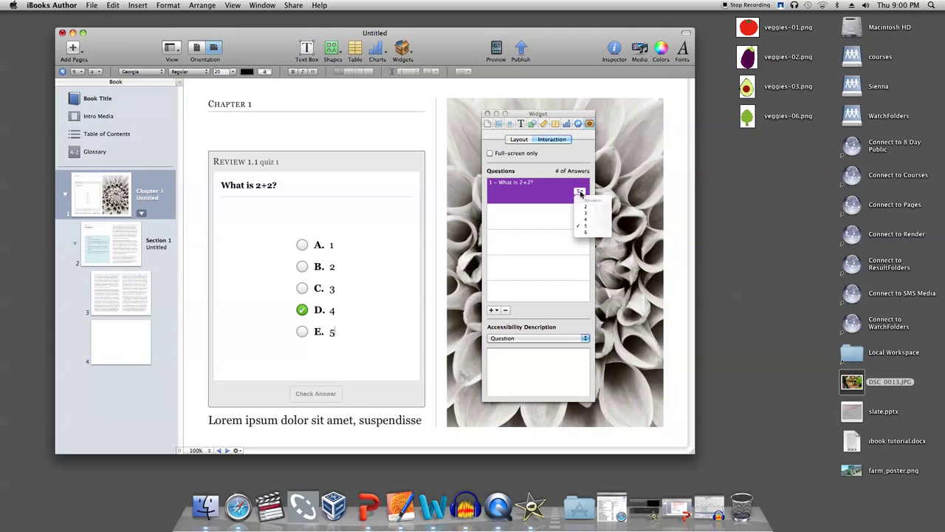
{"action": "left_click", "coordinate": [587, 233]}
{"action": "double_click", "coordinate": [343, 341]}
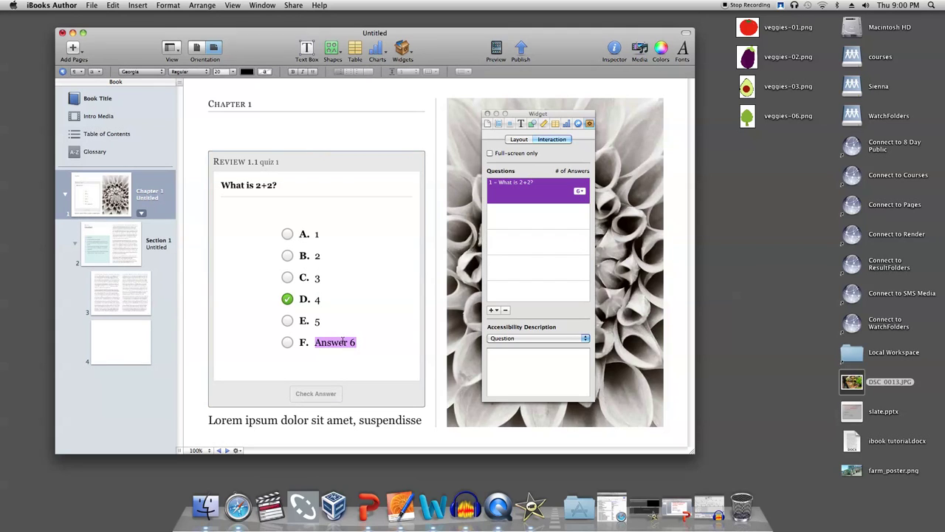
{"action": "type", "text": "6"}
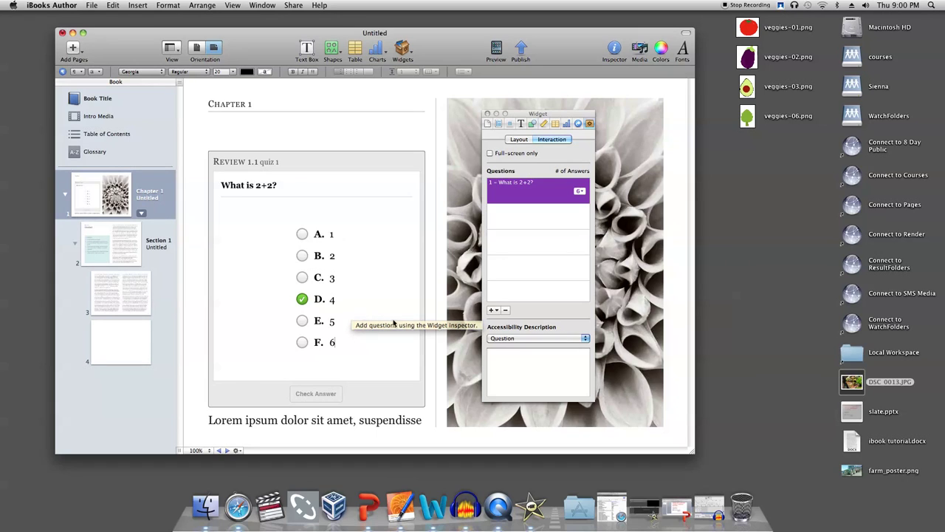
{"action": "left_click", "coordinate": [492, 310]}
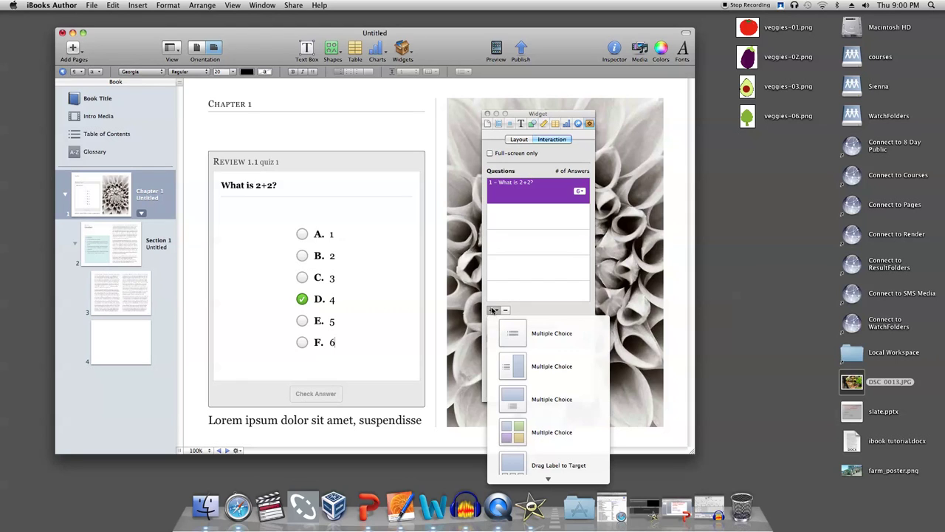
Add a picture multiple-choice question with DSC_0013.JPG, enlarged to about 389 by 258 pt
{"action": "left_click", "coordinate": [512, 392]}
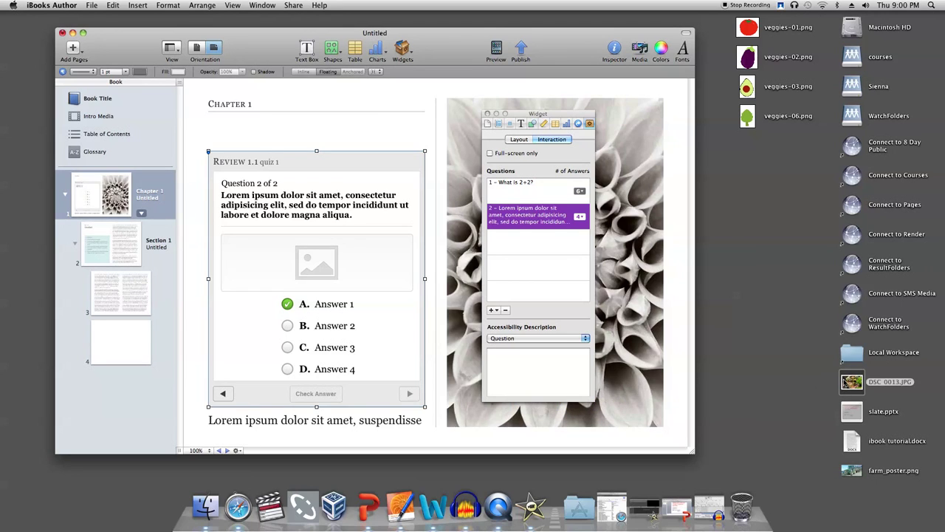
{"action": "left_click_drag", "start_coordinate": [849, 383], "coordinate": [325, 257]}
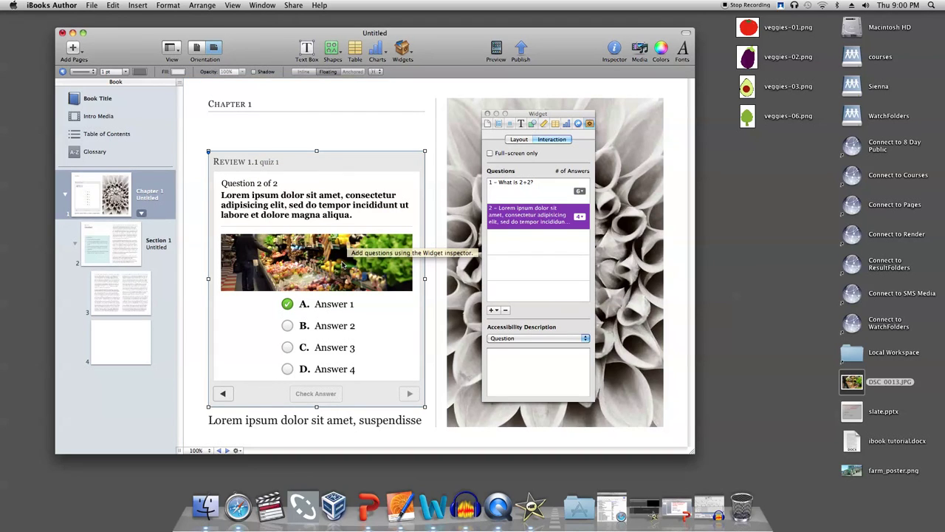
{"action": "left_click", "coordinate": [342, 265]}
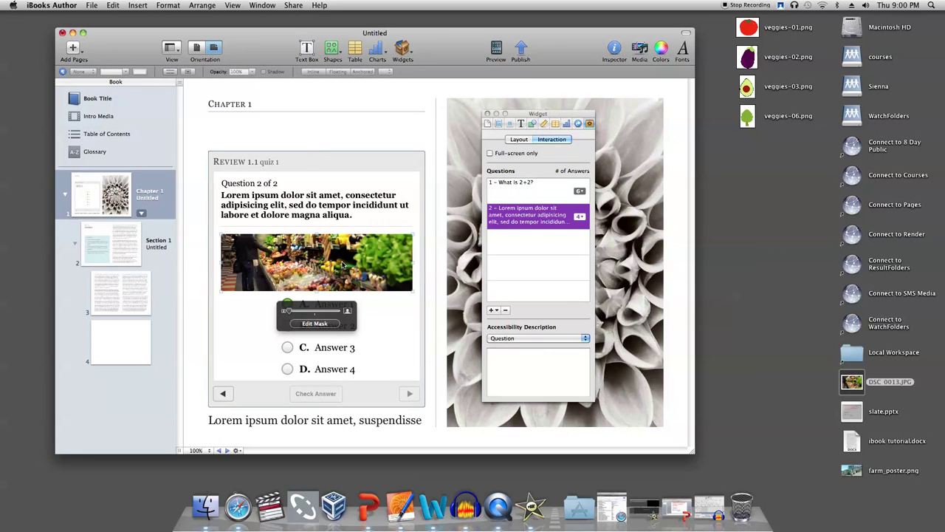
{"action": "mouse_move", "coordinate": [342, 264]}
{"action": "left_mouse_down"}
{"action": "mouse_move", "coordinate": [342, 296]}
{"action": "mouse_move", "coordinate": [357, 292]}
{"action": "mouse_move", "coordinate": [352, 273]}
{"action": "left_mouse_up"}
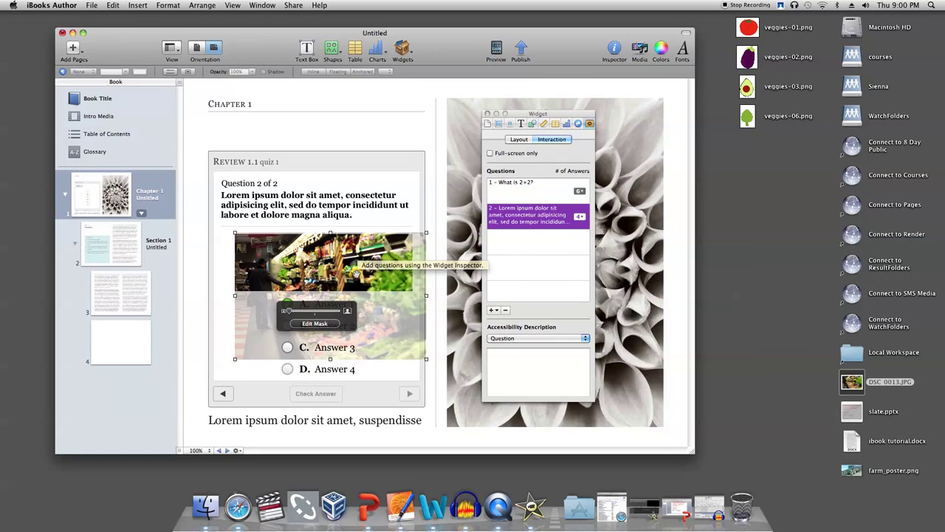
{"action": "mouse_move", "coordinate": [355, 274]}
{"action": "left_mouse_down"}
{"action": "mouse_move", "coordinate": [336, 262]}
{"action": "mouse_move", "coordinate": [358, 269]}
{"action": "left_mouse_up"}
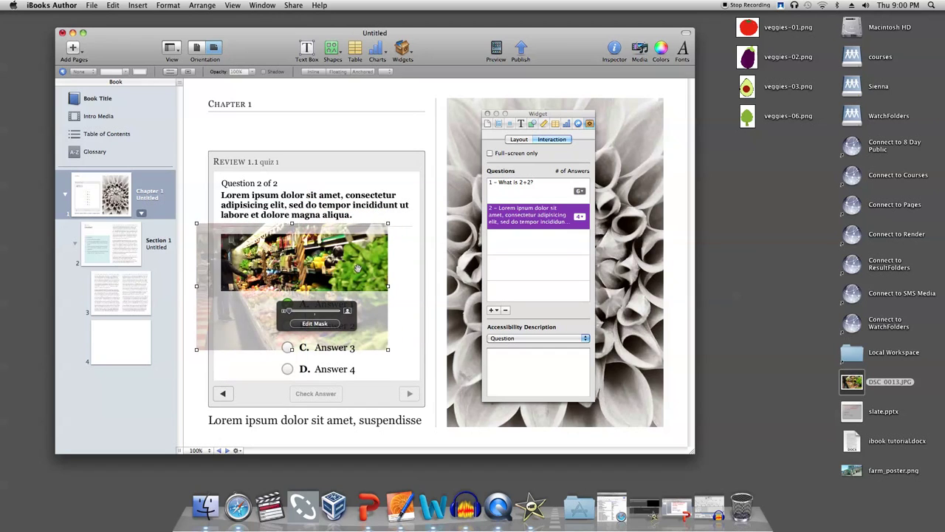
{"action": "left_click_drag", "start_coordinate": [389, 349], "coordinate": [431, 354]}
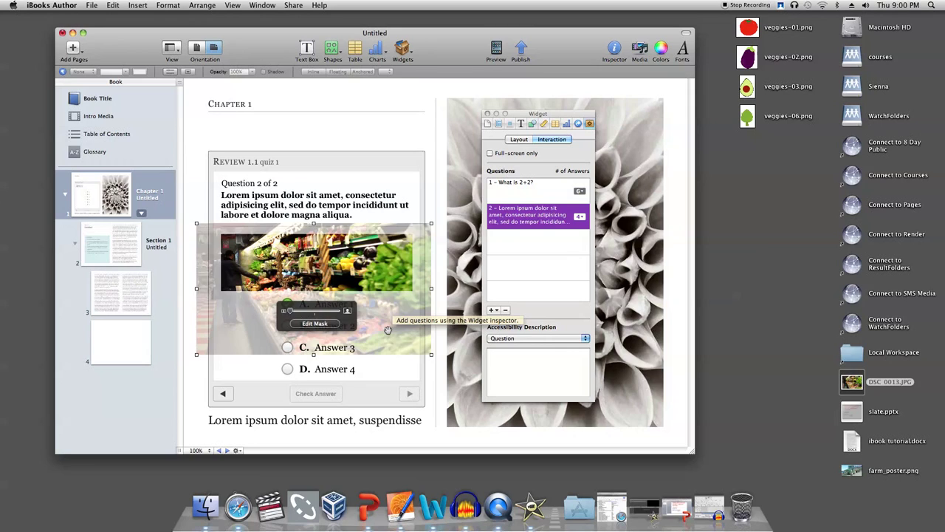
Add a four-image answer question filled with the produce photo, green leaf, avocado and tomato
{"action": "left_click", "coordinate": [495, 311]}
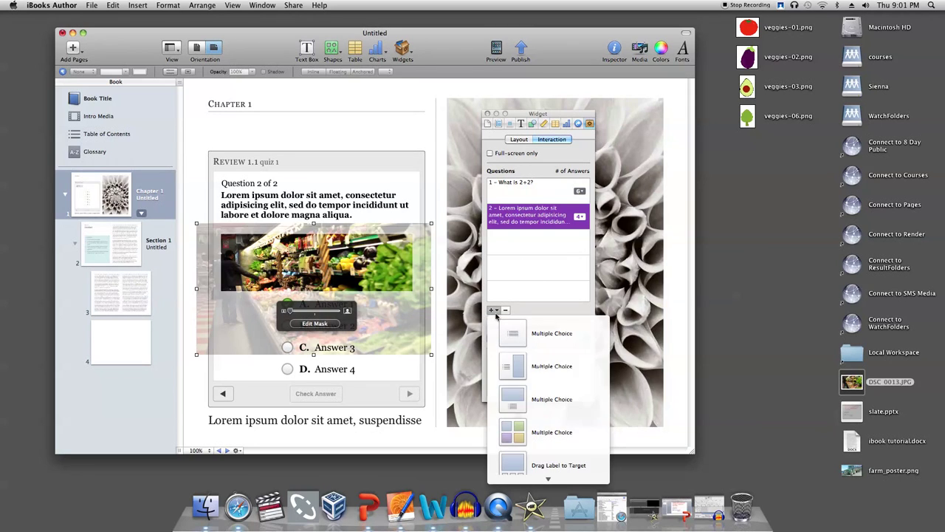
{"action": "left_click", "coordinate": [532, 431]}
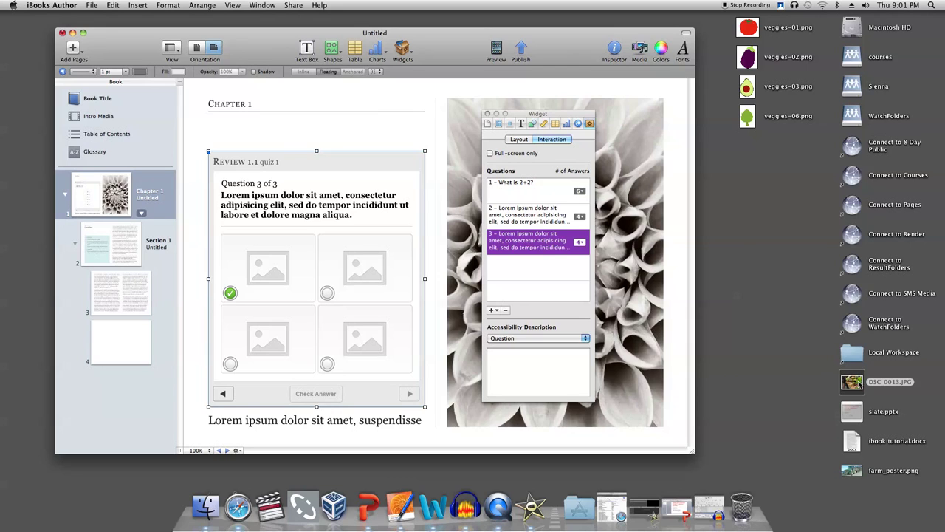
{"action": "left_click_drag", "start_coordinate": [853, 382], "coordinate": [275, 274]}
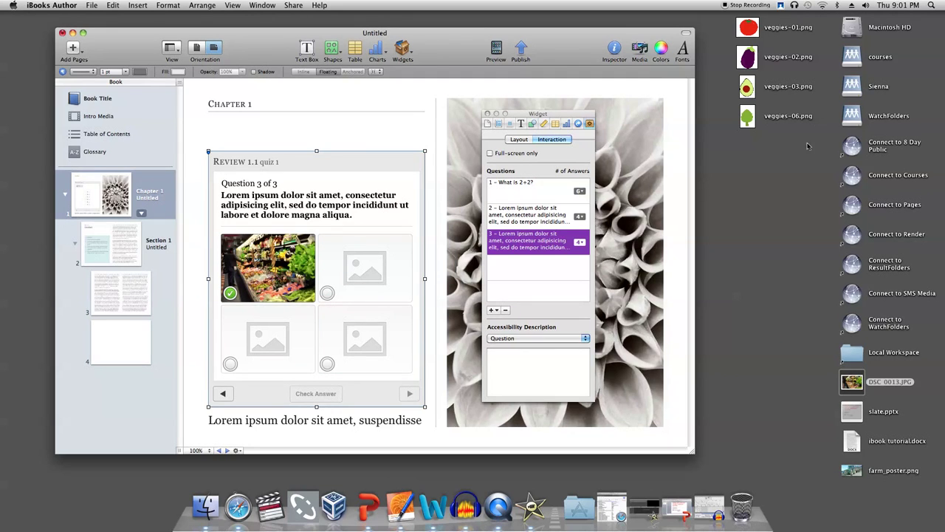
{"action": "left_click_drag", "start_coordinate": [747, 117], "coordinate": [371, 259]}
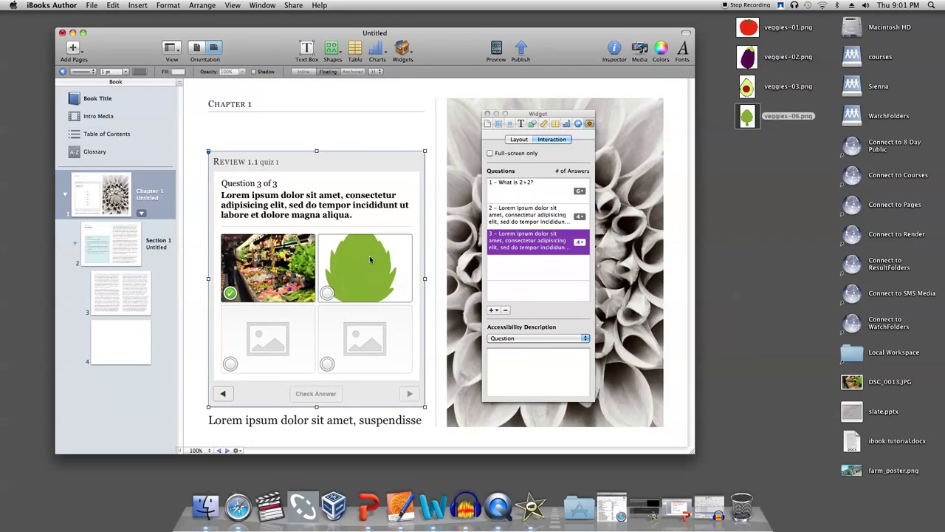
{"action": "left_click_drag", "start_coordinate": [748, 89], "coordinate": [374, 332]}
{"action": "left_click_drag", "start_coordinate": [748, 27], "coordinate": [278, 333]}
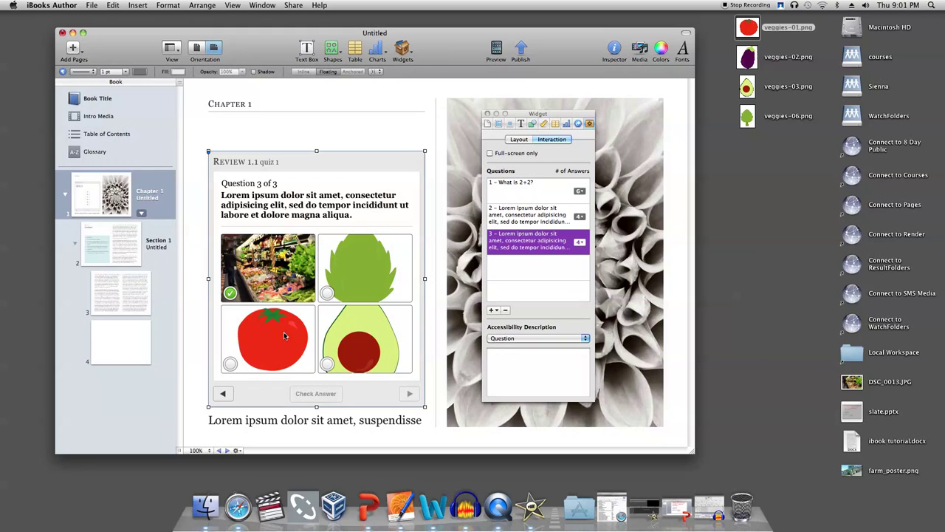
Reword question 3 to 'What one is a tomato?' and mark the tomato picture correct
{"action": "triple_click", "coordinate": [321, 203]}
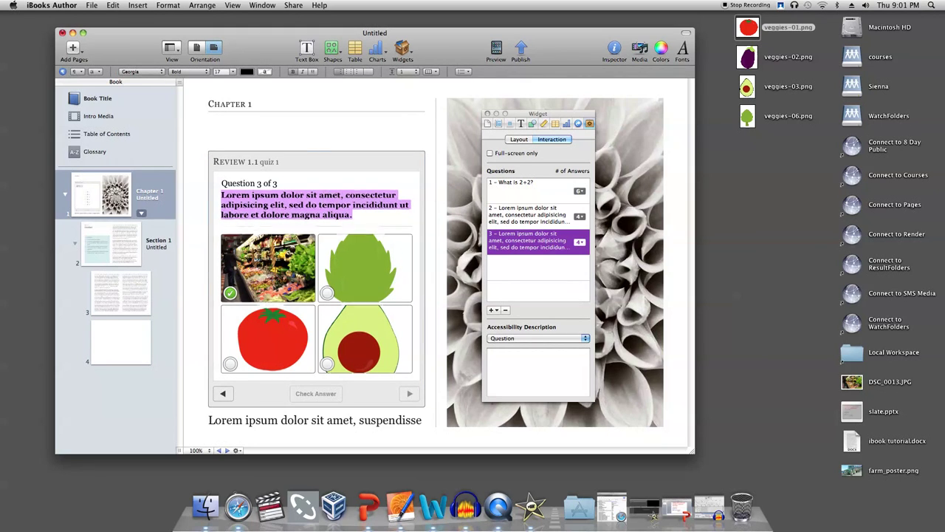
{"action": "type", "text": "What one is a "}
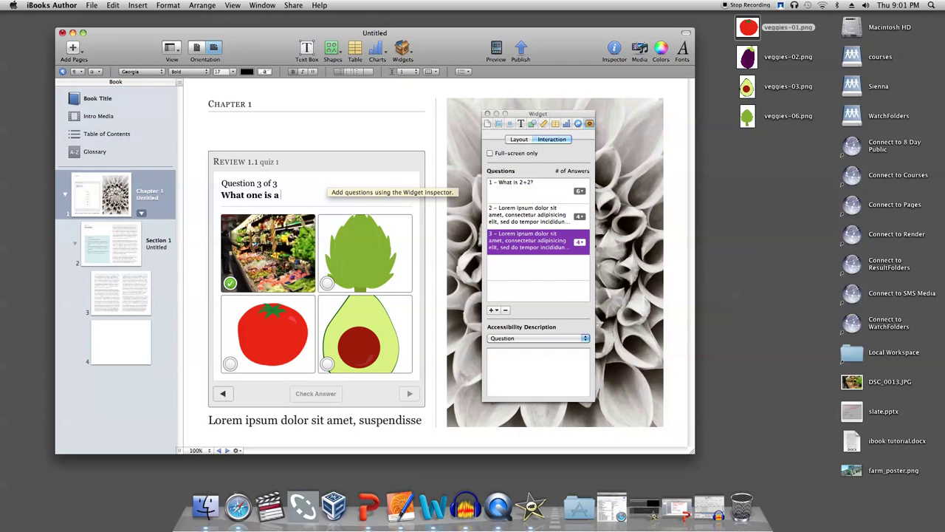
{"action": "type", "text": "tomato?"}
{"action": "left_click", "coordinate": [229, 364]}
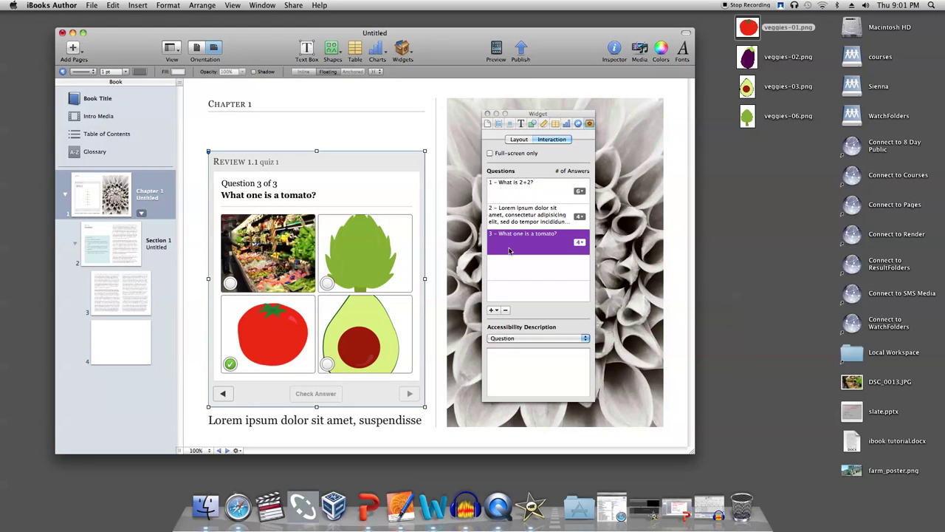
Add a Drag Label to Target question using the tomato picture, shifted lower in its frame
{"action": "left_click", "coordinate": [499, 311]}
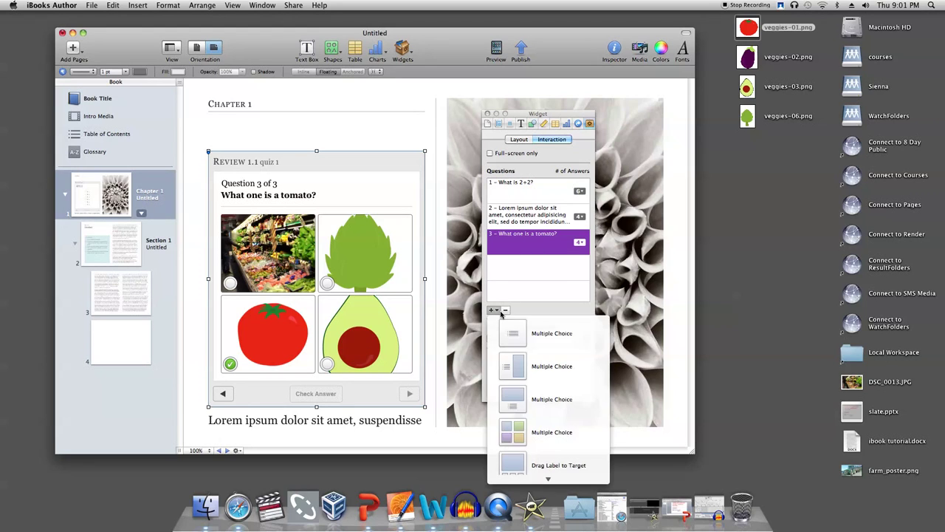
{"action": "left_click", "coordinate": [552, 457]}
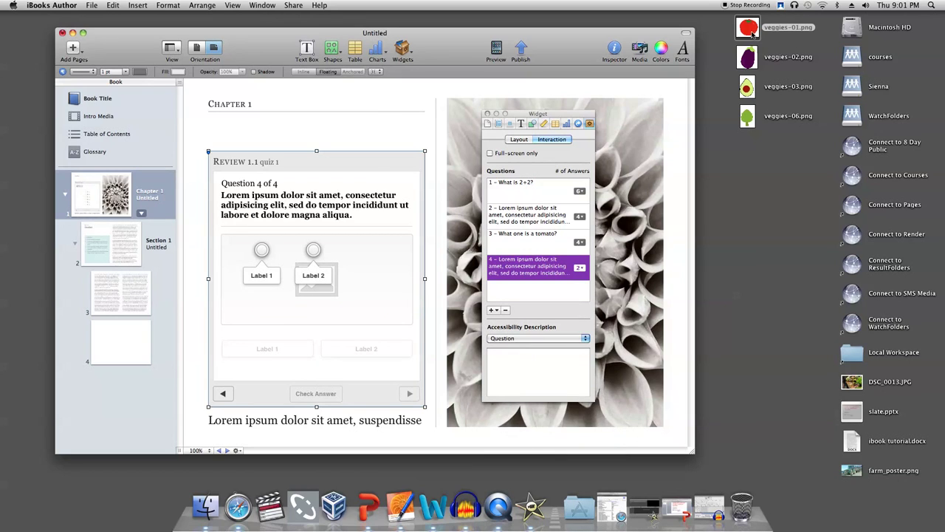
{"action": "left_click_drag", "start_coordinate": [751, 33], "coordinate": [356, 267]}
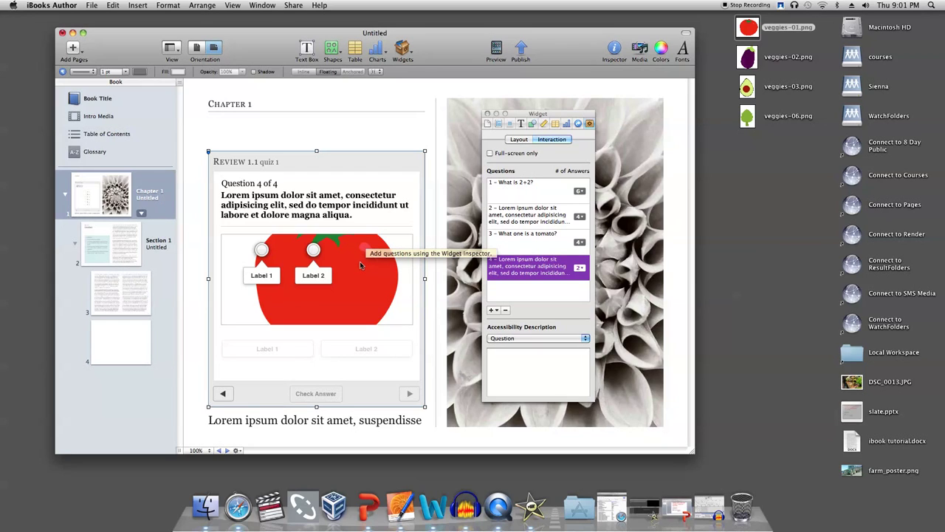
{"action": "double_click", "coordinate": [359, 279]}
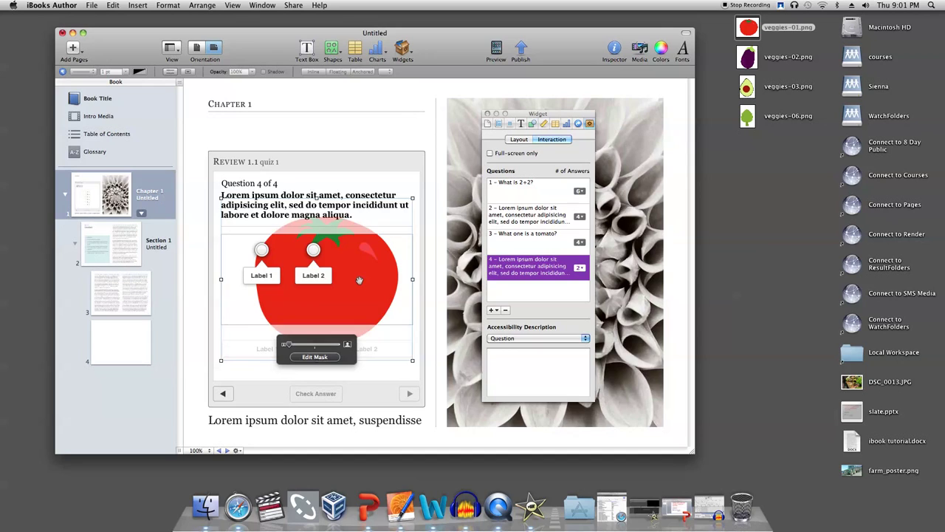
{"action": "left_click_drag", "start_coordinate": [359, 279], "coordinate": [355, 296]}
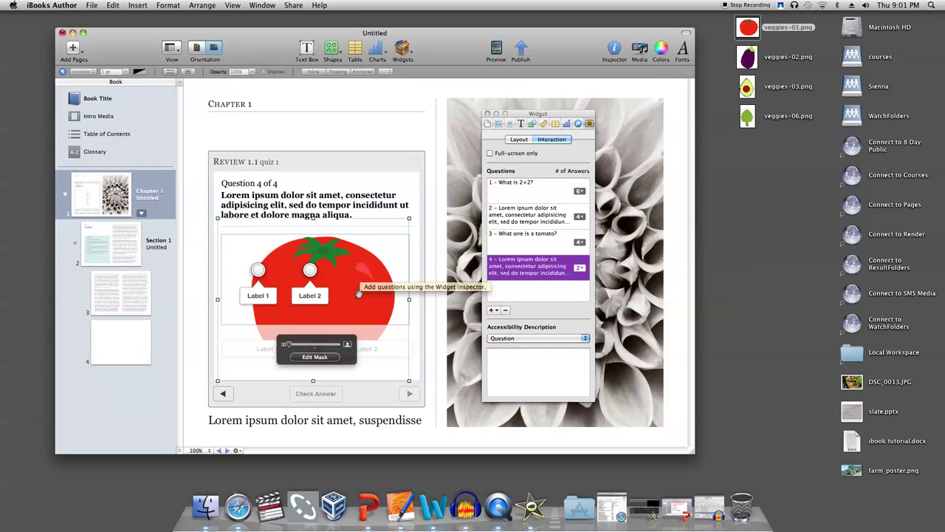
Rename Label 1 to 'stem' and pin it on the tomato's leafy top
{"action": "left_click", "coordinate": [258, 272]}
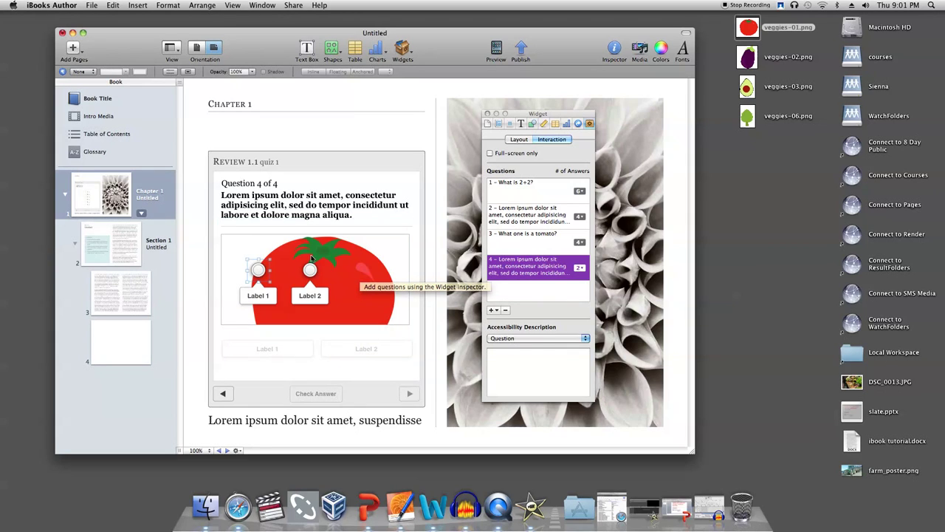
{"action": "left_click", "coordinate": [264, 295]}
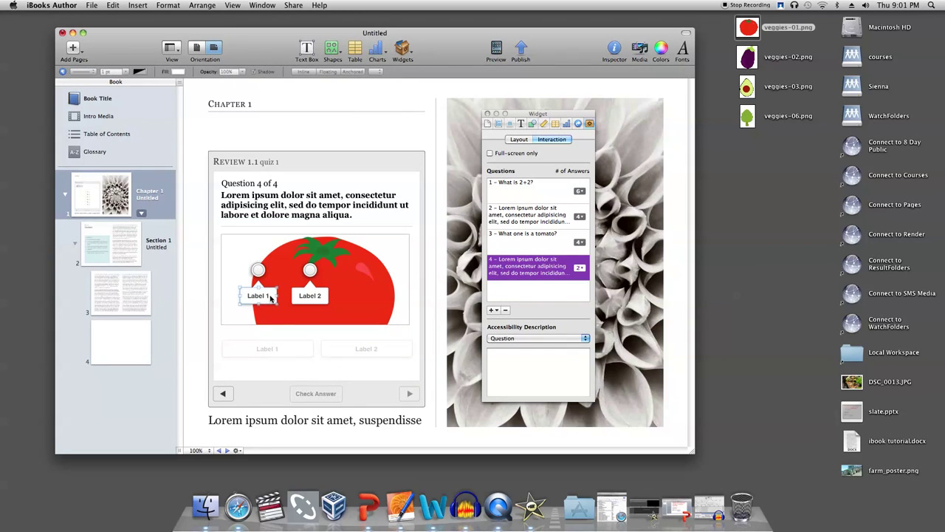
{"action": "double_click", "coordinate": [266, 295]}
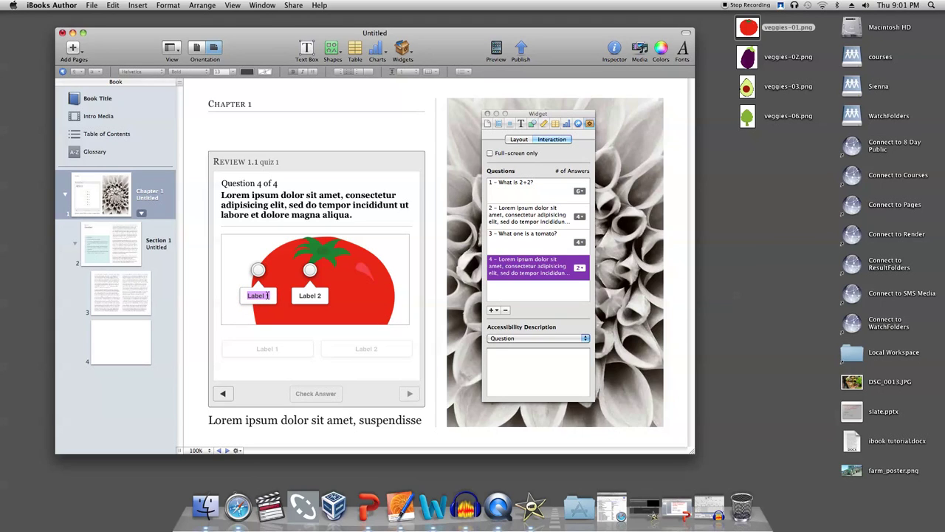
{"action": "type", "text": "stem"}
{"action": "left_click", "coordinate": [257, 271]}
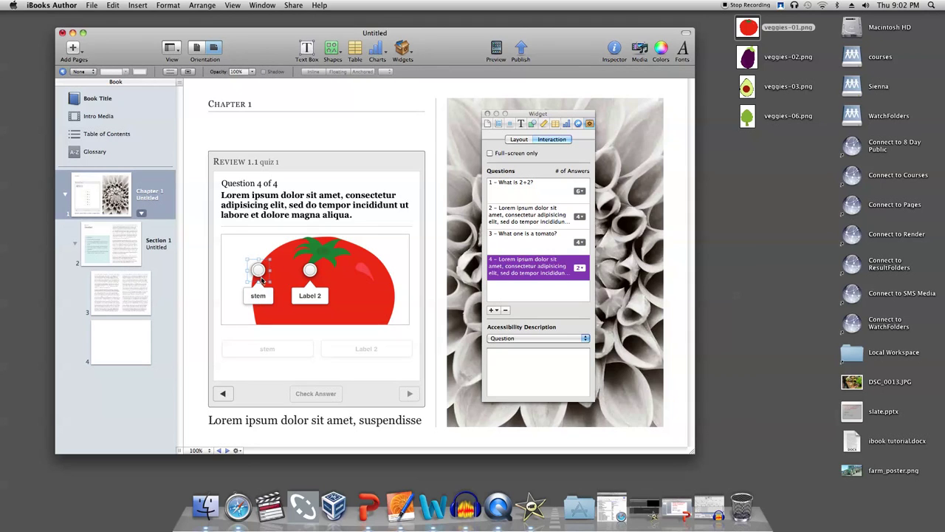
{"action": "left_click", "coordinate": [267, 290]}
{"action": "left_click", "coordinate": [288, 361]}
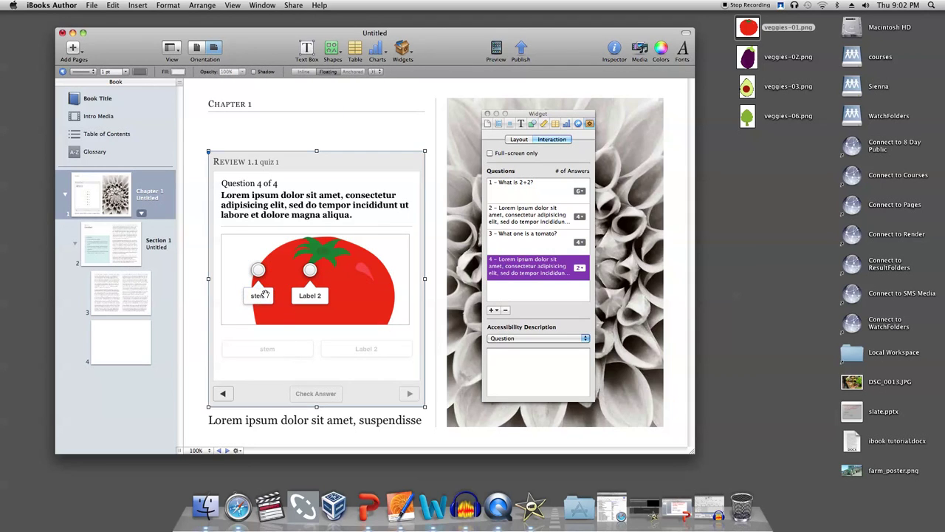
{"action": "left_click_drag", "start_coordinate": [264, 294], "coordinate": [322, 251]}
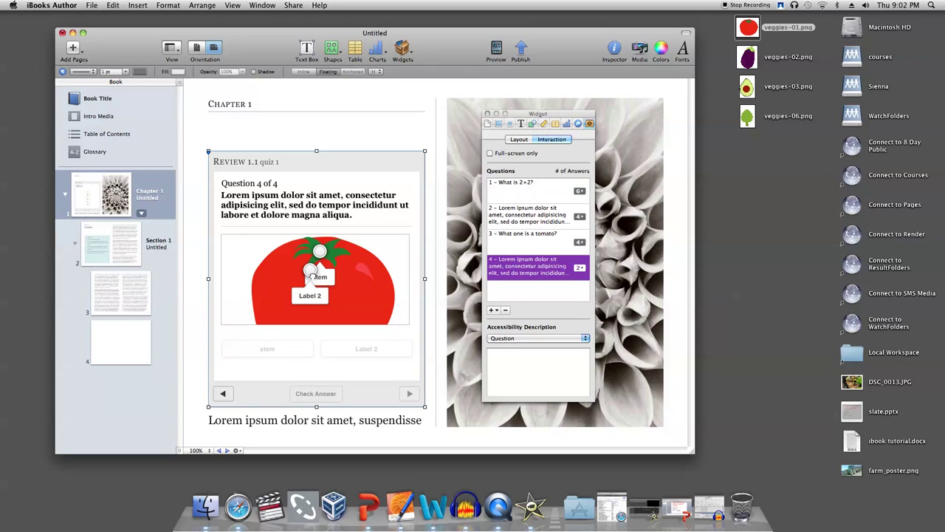
Rename Label 2 to 'tomato' and move its pin onto the fruit
{"action": "double_click", "coordinate": [311, 297]}
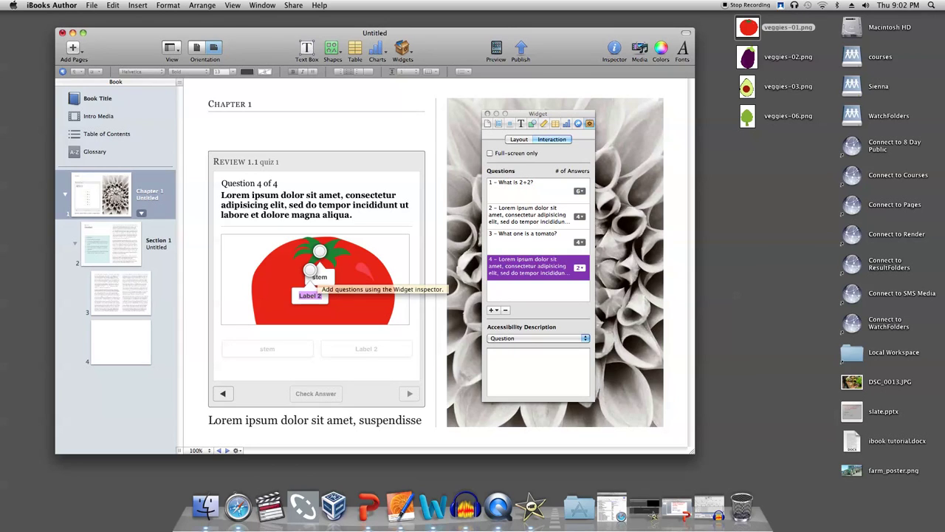
{"action": "type", "text": "tomato"}
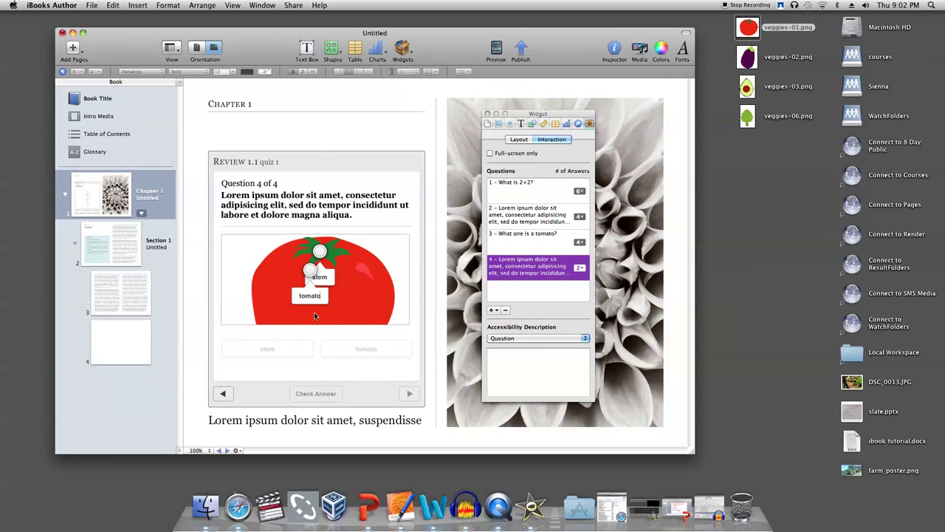
{"action": "left_click", "coordinate": [314, 316]}
{"action": "left_click_drag", "start_coordinate": [307, 275], "coordinate": [284, 268]}
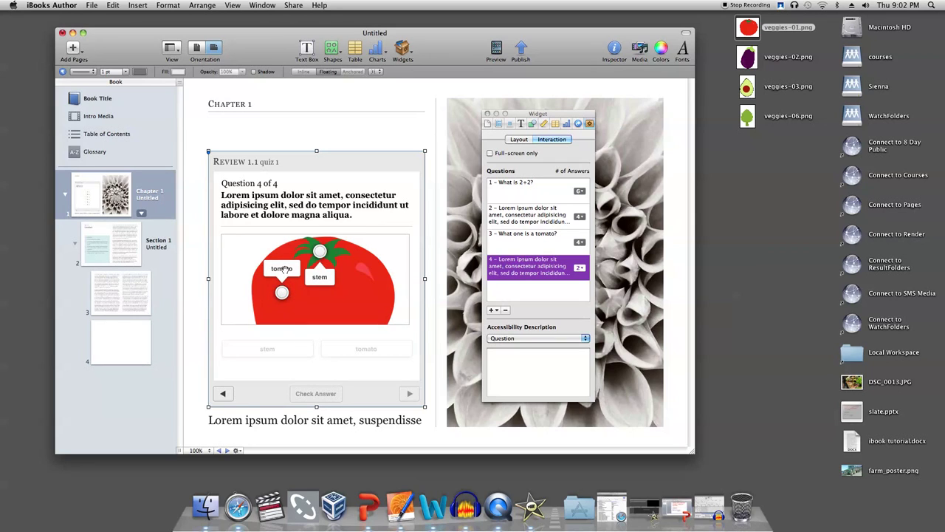
Replace question 4's placeholder prompt with 'Label the stem and the rest of the tomato'
{"action": "triple_click", "coordinate": [278, 198]}
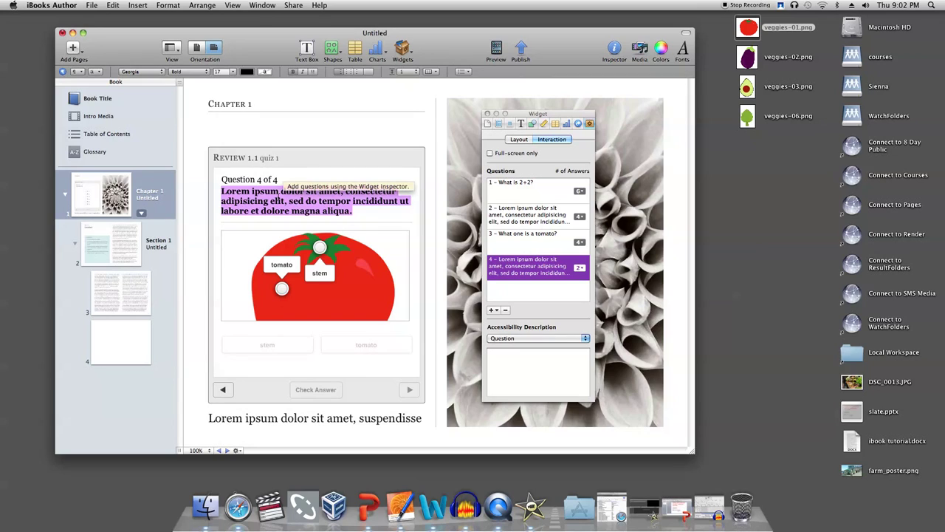
{"action": "type", "text": "Label the"}
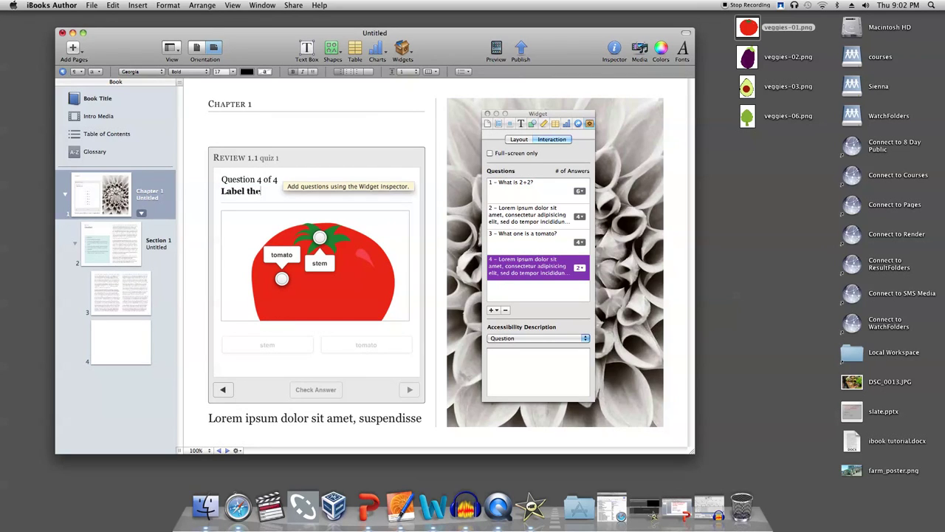
{"action": "type", "text": " stem and the rest of t"}
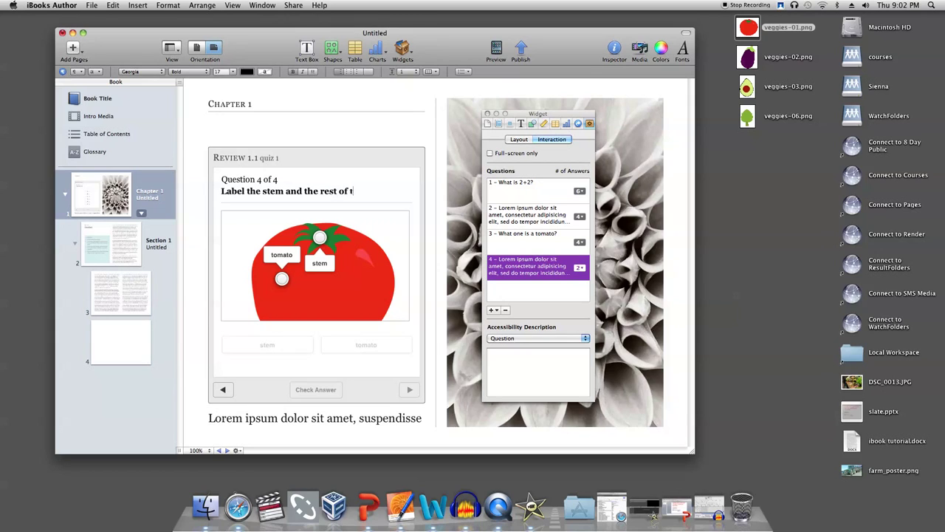
{"action": "type", "text": "he tomato"}
{"action": "left_click", "coordinate": [494, 310]}
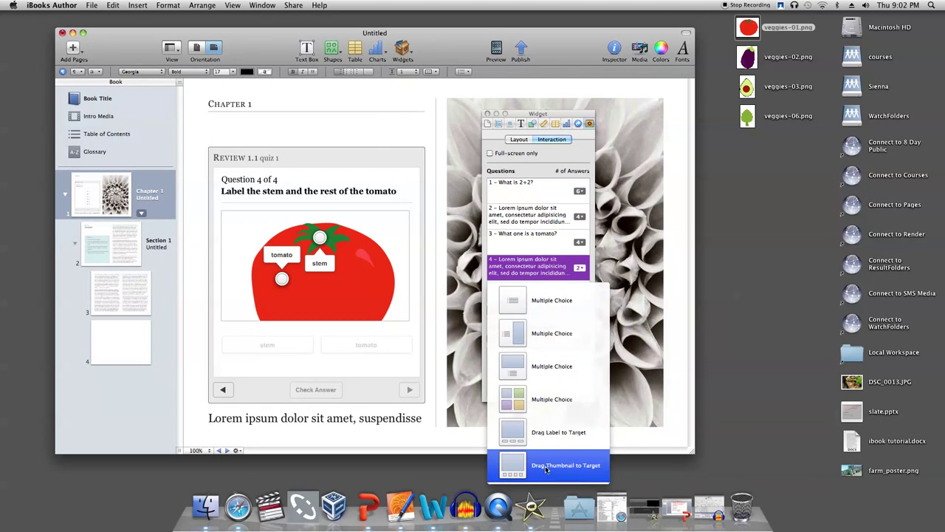
Add a Drag Thumbnail to Target question with DSC_0013.JPG as its background image
{"action": "left_click", "coordinate": [545, 465]}
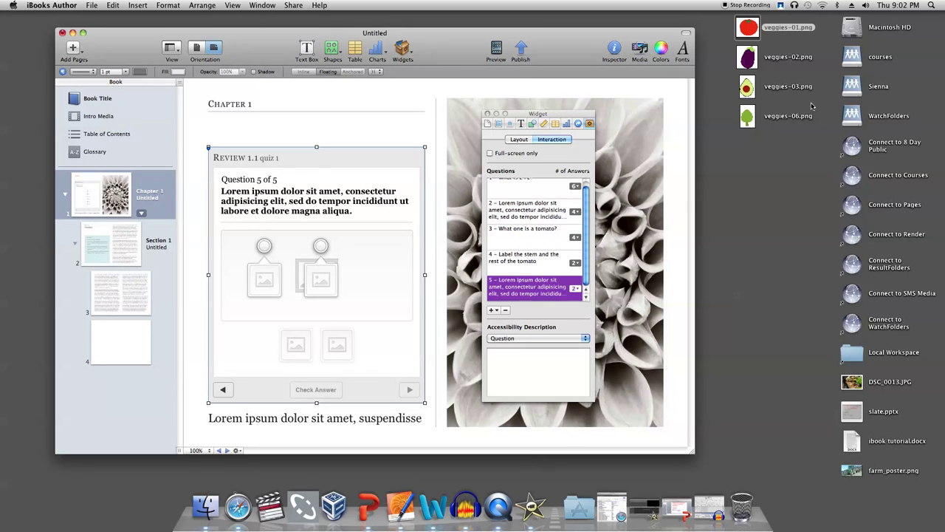
{"action": "left_click", "coordinate": [859, 383]}
{"action": "left_click_drag", "start_coordinate": [859, 382], "coordinate": [336, 309]}
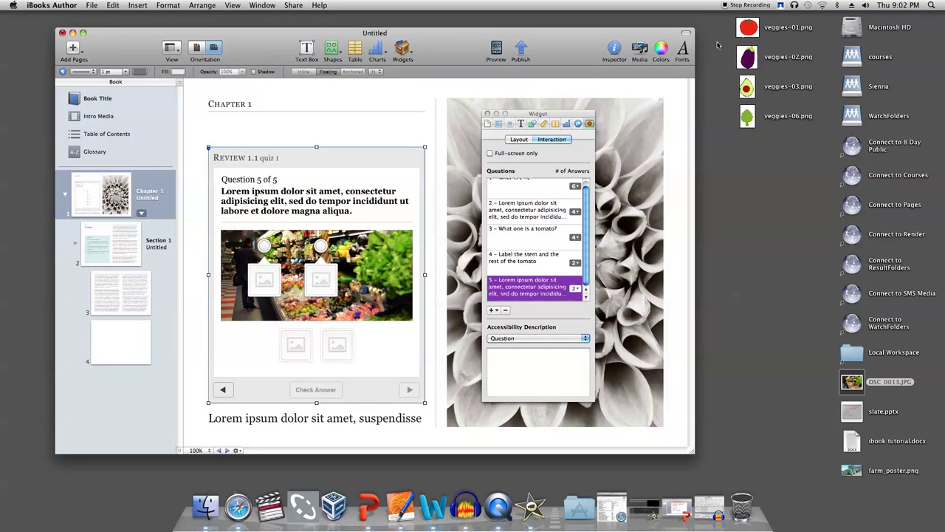
Put the tomato (veggies-01.png) on the left target and the eggplant (veggies-02.png) on the right
{"action": "left_click_drag", "start_coordinate": [747, 30], "coordinate": [266, 279]}
{"action": "left_click_drag", "start_coordinate": [748, 57], "coordinate": [322, 279]}
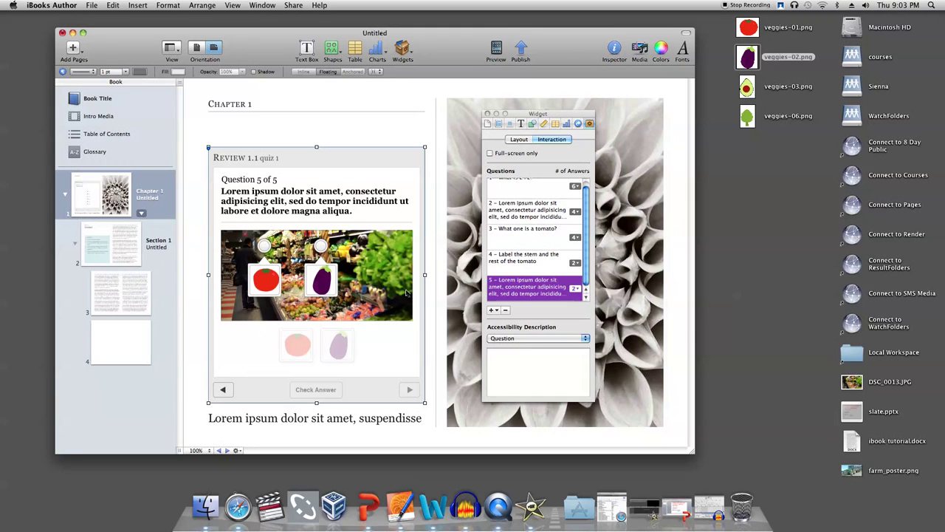
{"action": "left_click", "coordinate": [324, 283]}
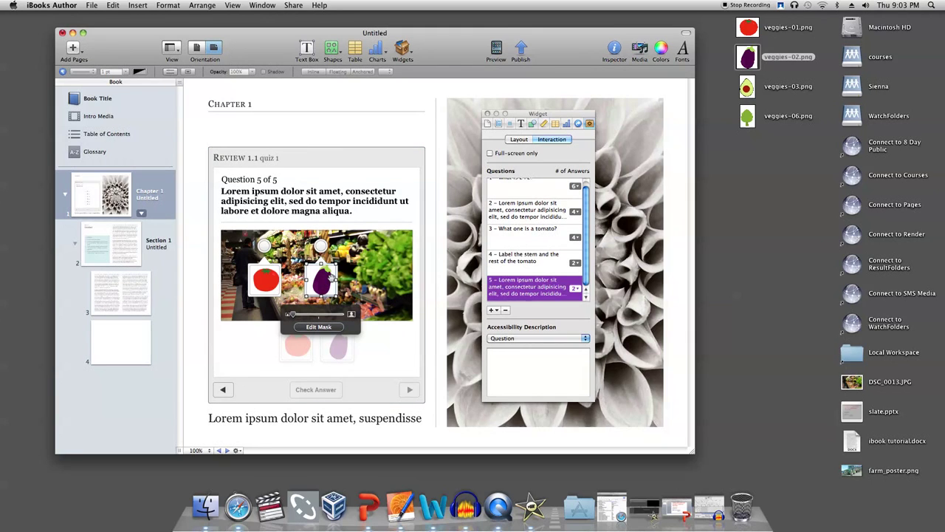